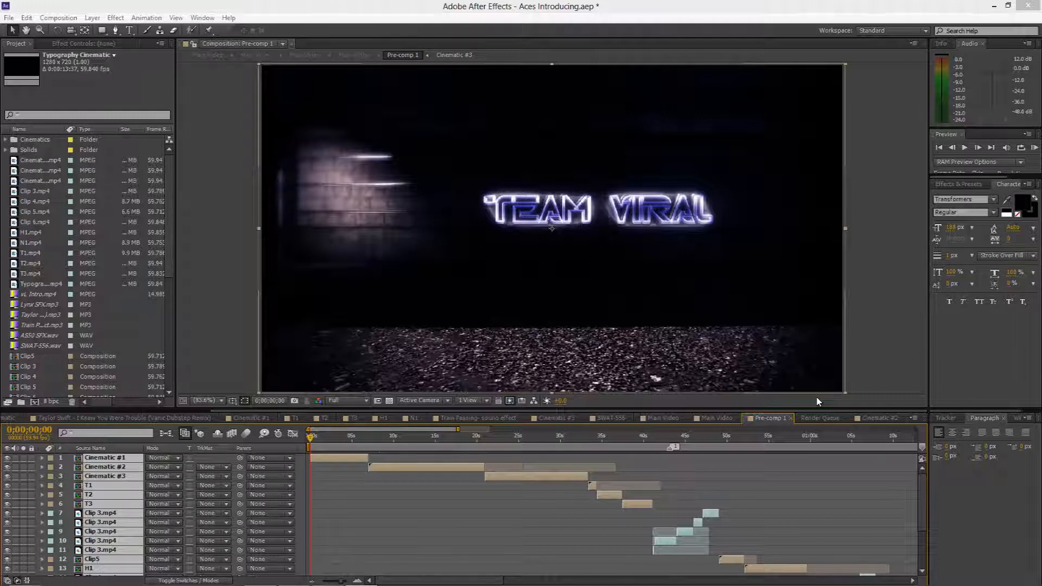
# - Examine the layers and their keyframes across the full length of the Pre-comp 1 timeline
pyautogui.moveTo(460, 429); pyautogui.dragTo(917, 429)
pyautogui.scroll(-1, 756, 456)
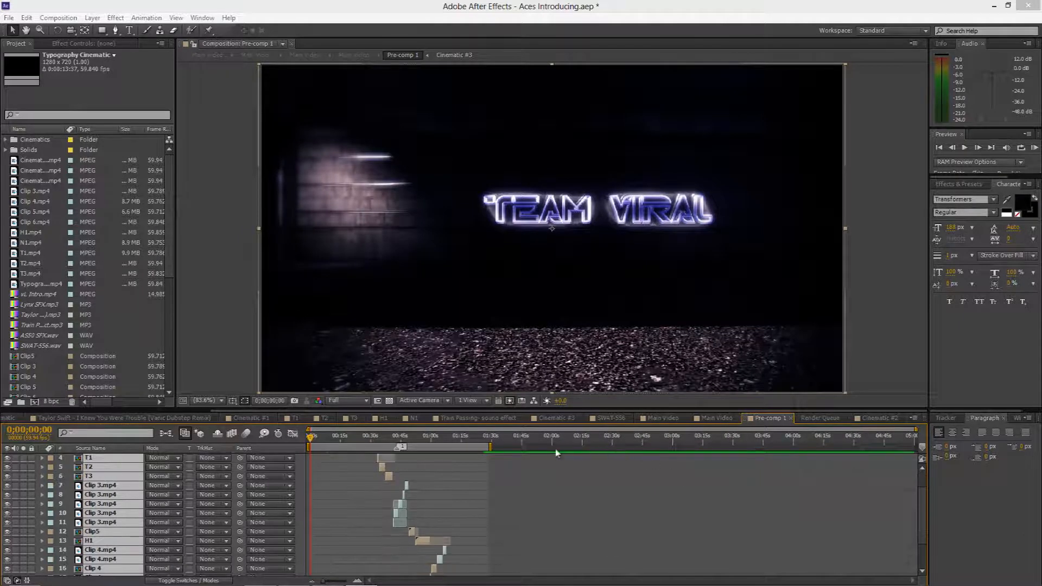
pyautogui.scroll(-2, 239, 495)
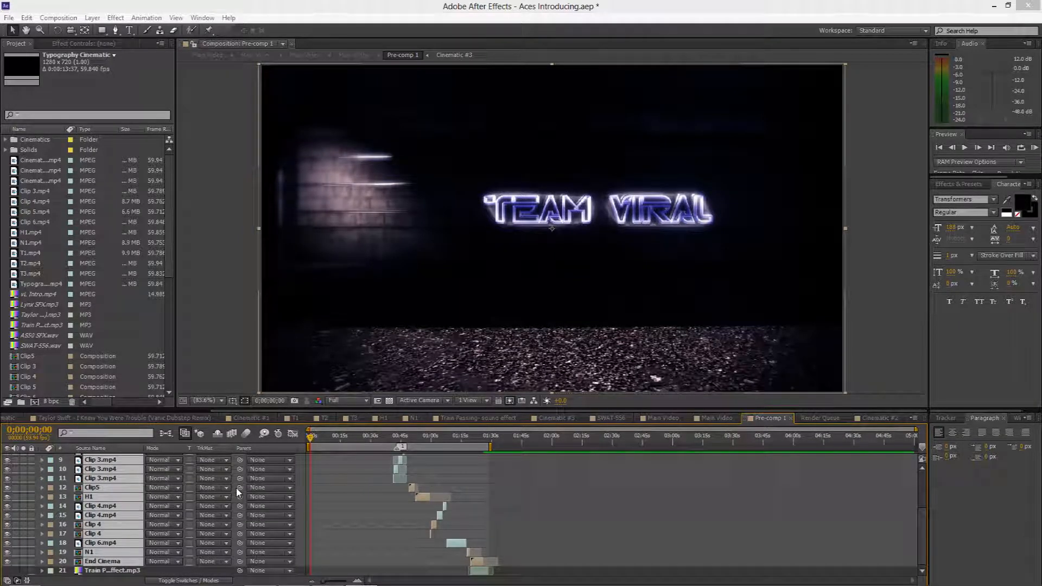
pyautogui.scroll(6, 237, 492)
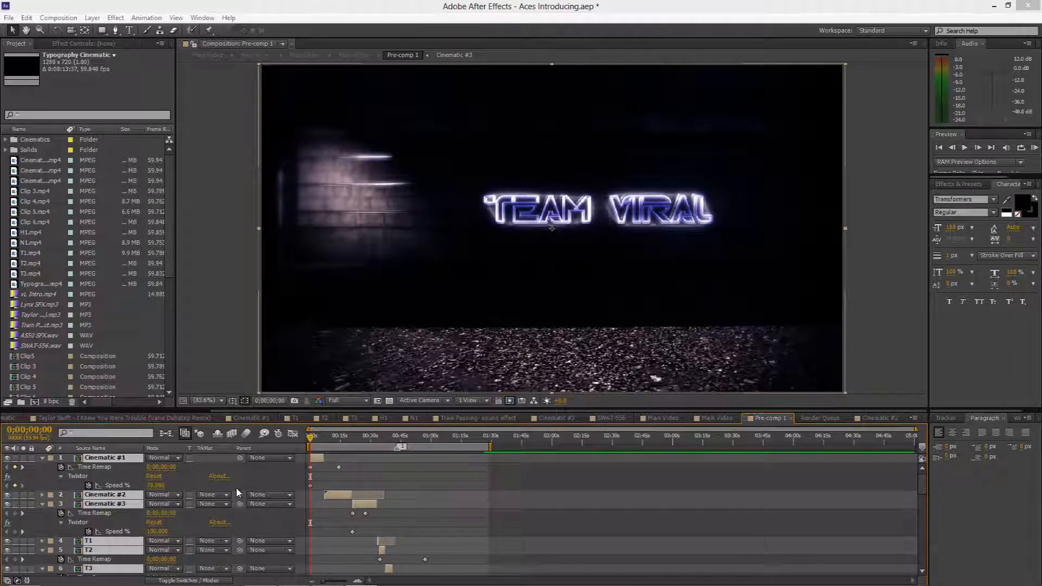
pyautogui.scroll(-5, 258, 490)
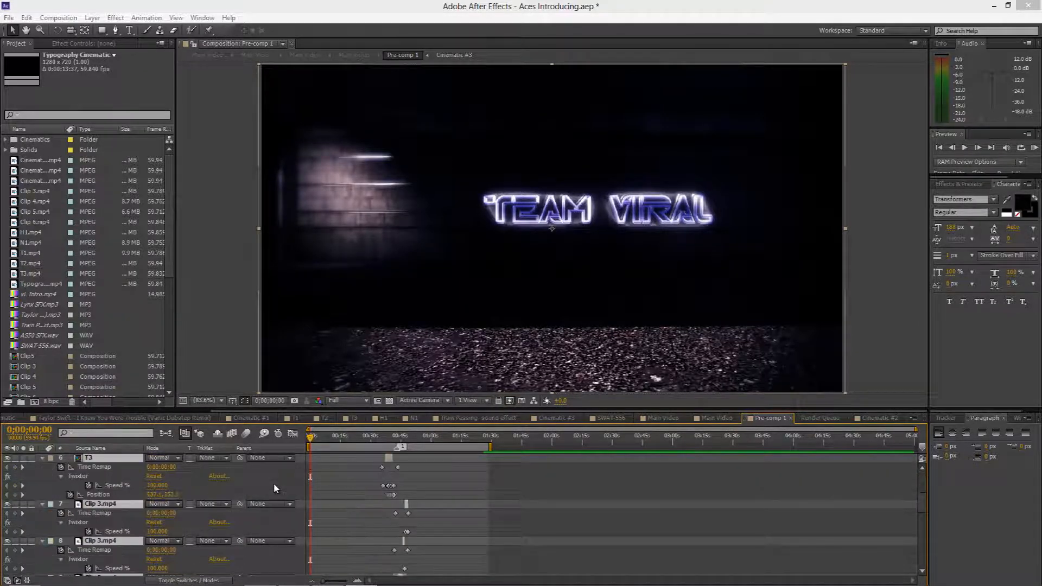
pyautogui.scroll(1, 274, 488)
pyautogui.scroll(-8, 277, 477)
pyautogui.scroll(-4, 276, 475)
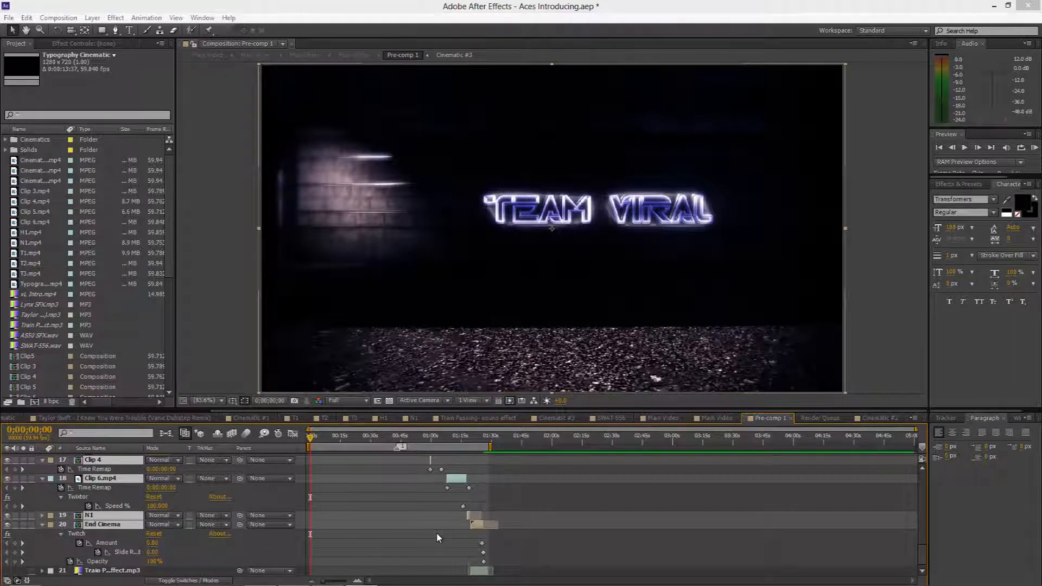
pyautogui.scroll(5, 438, 538)
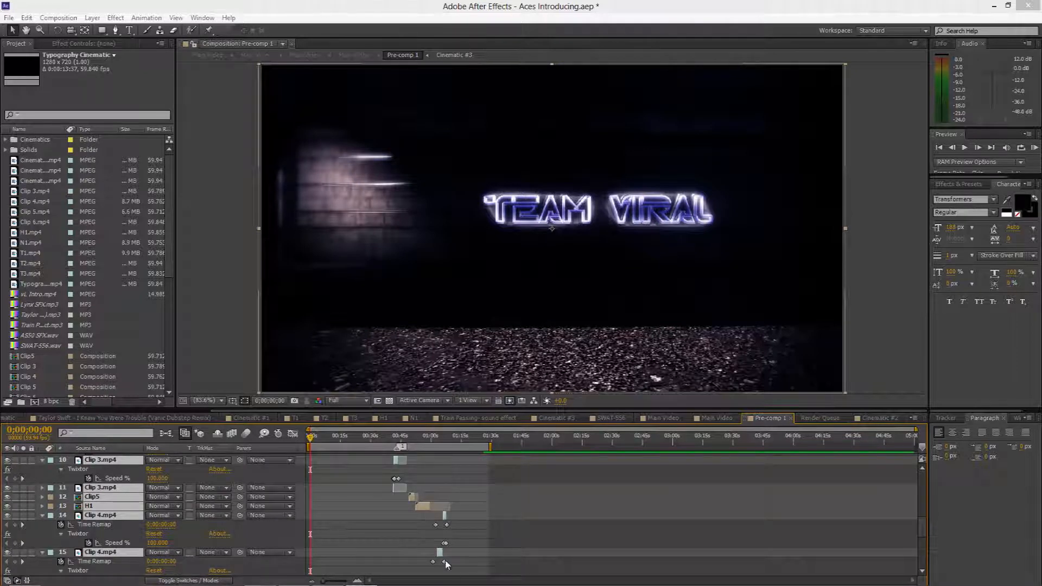
pyautogui.scroll(5, 294, 491)
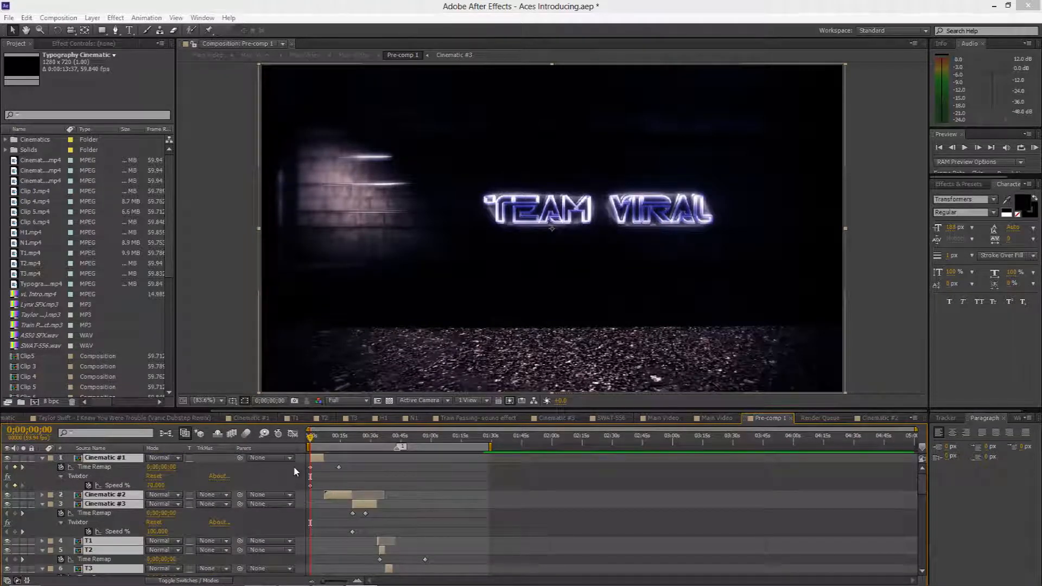
pyautogui.hotkey('ctrl', '`')
pyautogui.click(351, 498)
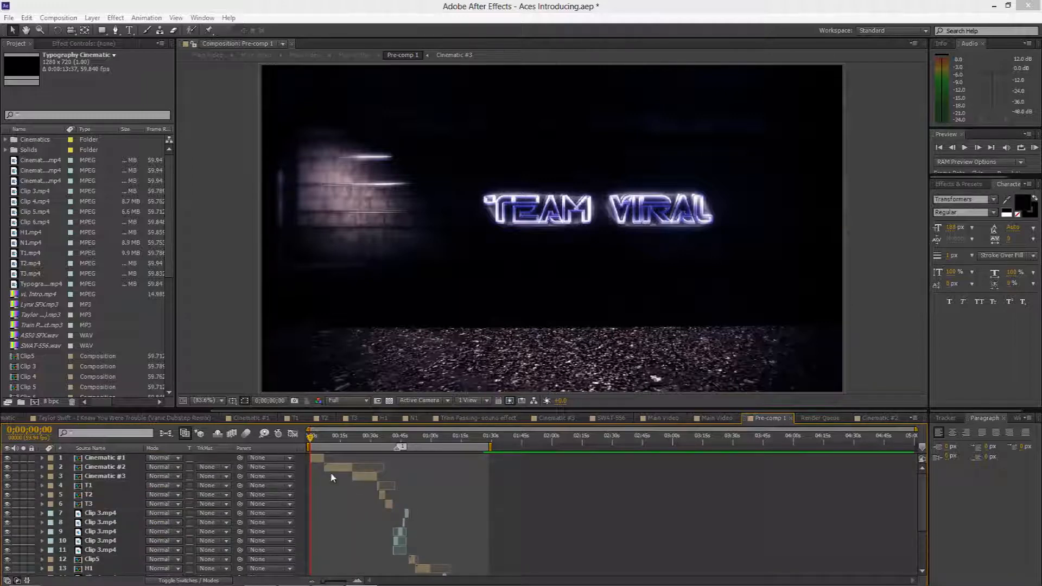
# - Open the N1 composition, go to its first frame, and open the N1 composition nested inside it
pyautogui.click(411, 418)
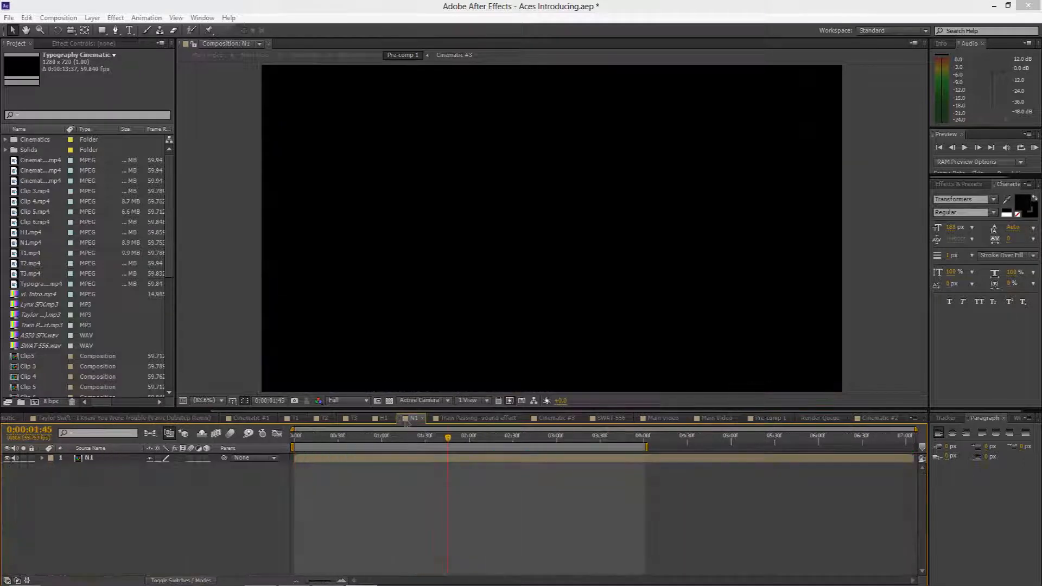
pyautogui.click(50, 458)
pyautogui.click(119, 496)
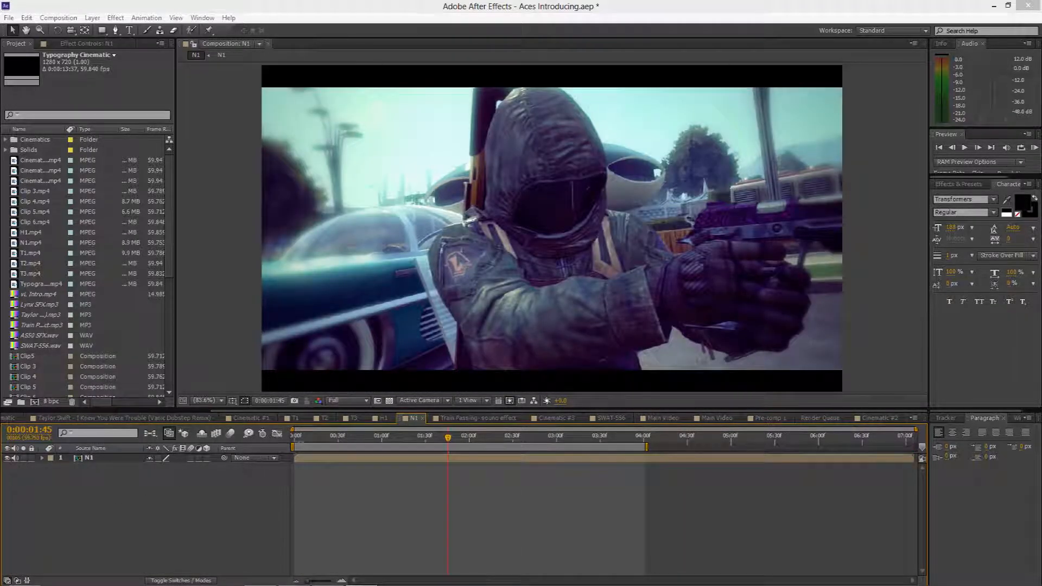
pyautogui.click(294, 437)
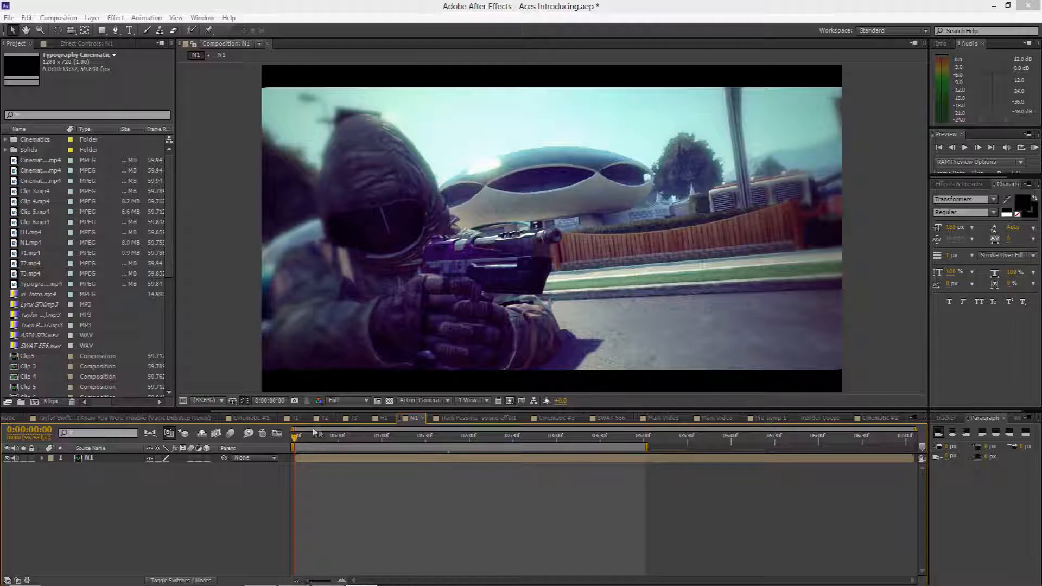
pyautogui.doubleClick(79, 457)
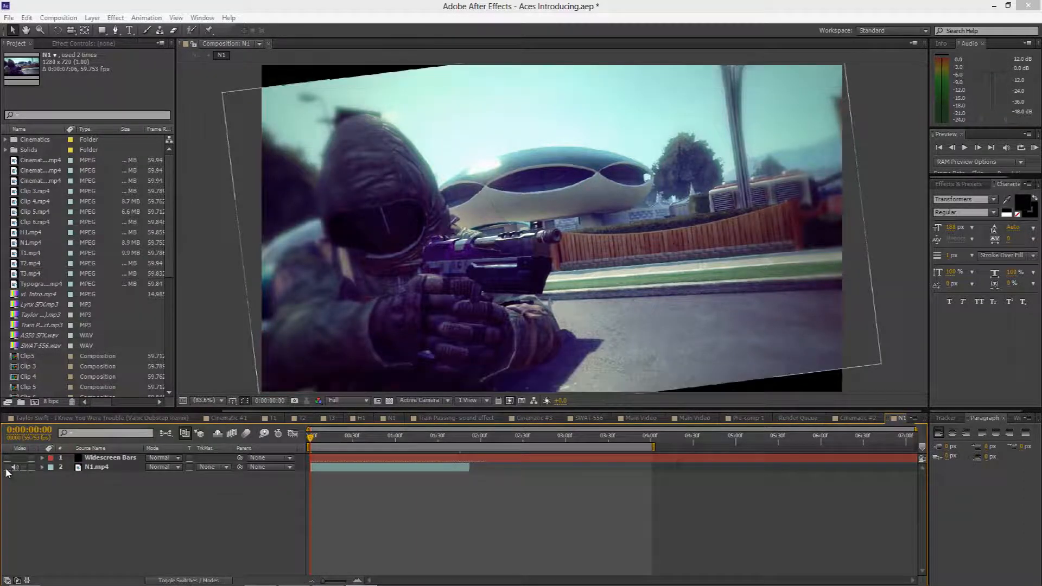
# - Show the effect settings of the N1.mp4 layer and collapse Twixtor, Looks, Looks 2 and Curves
pyautogui.click(8, 467)
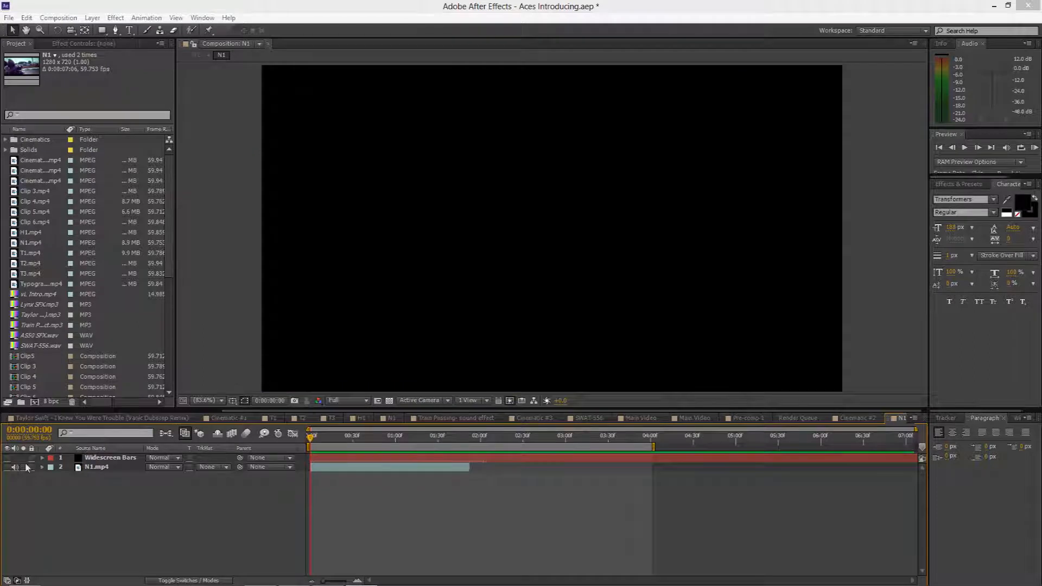
pyautogui.click(79, 44)
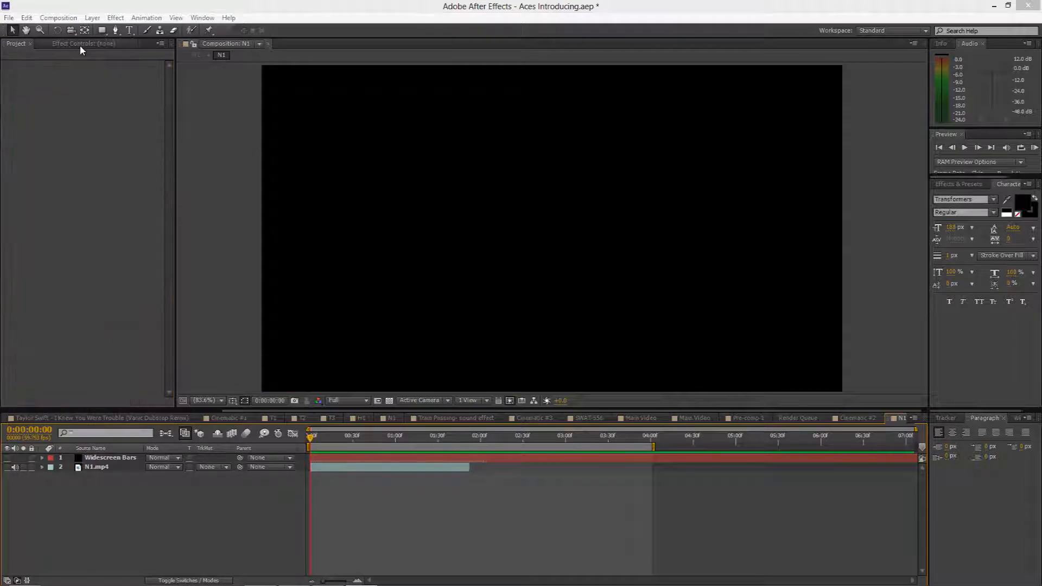
pyautogui.click(7, 468)
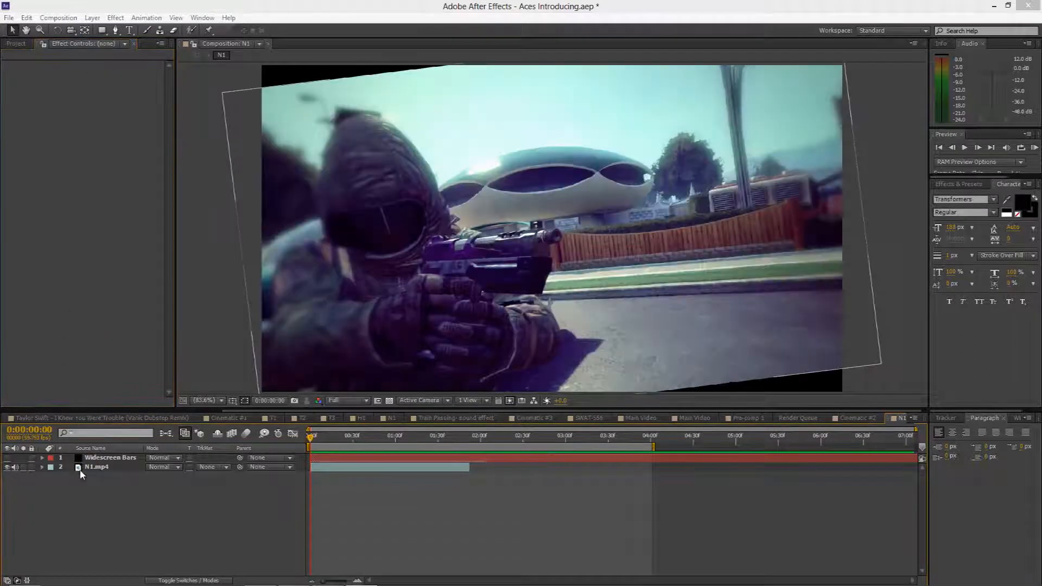
pyautogui.click(82, 469)
pyautogui.click(6, 65)
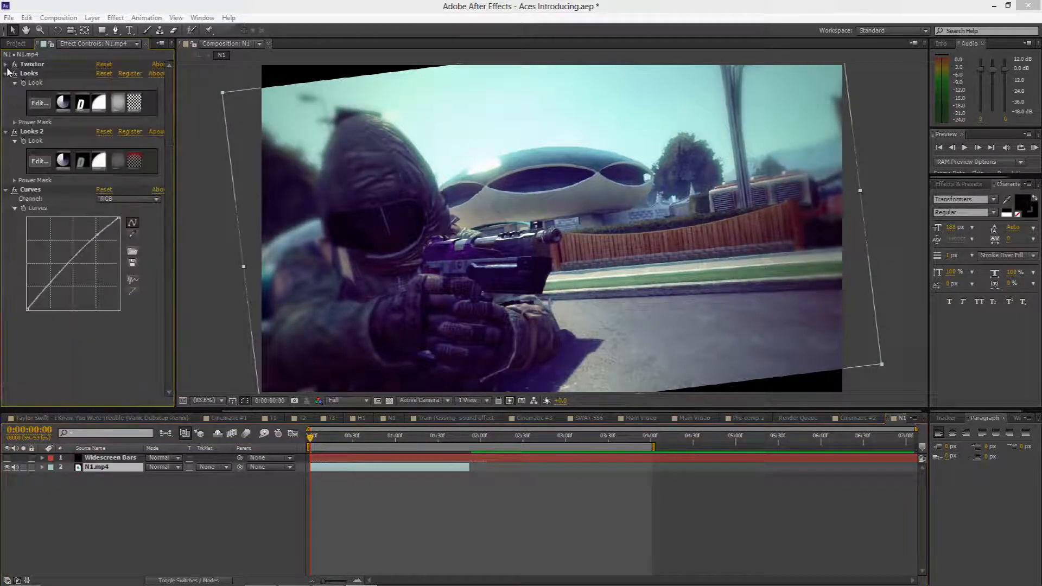
pyautogui.click(6, 74)
pyautogui.click(6, 83)
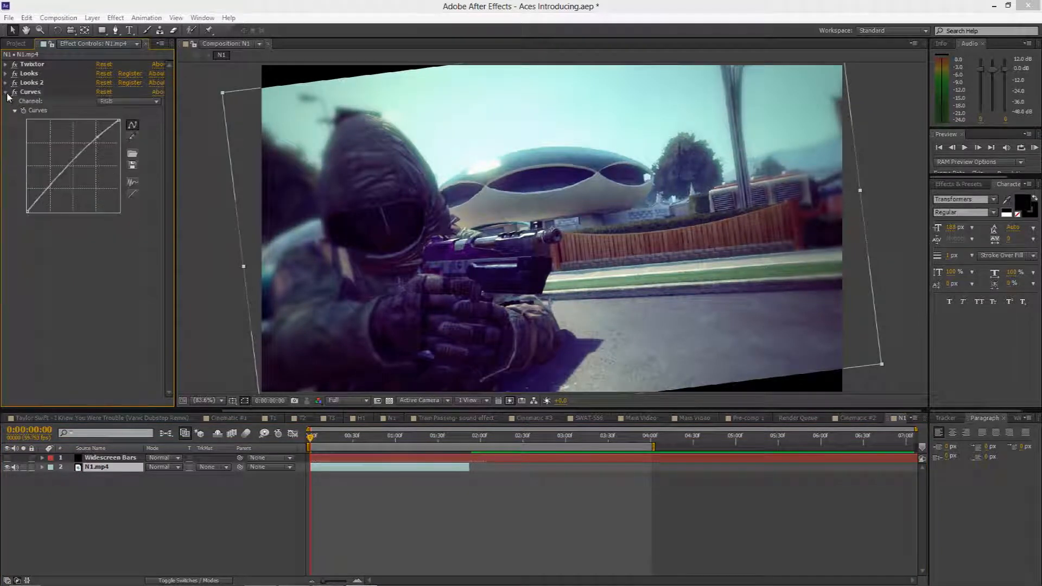
pyautogui.click(6, 92)
# - Disable all effects on N1.mp4 and make the Widescreen Bars layer visible
pyautogui.click(15, 83)
pyautogui.click(14, 74)
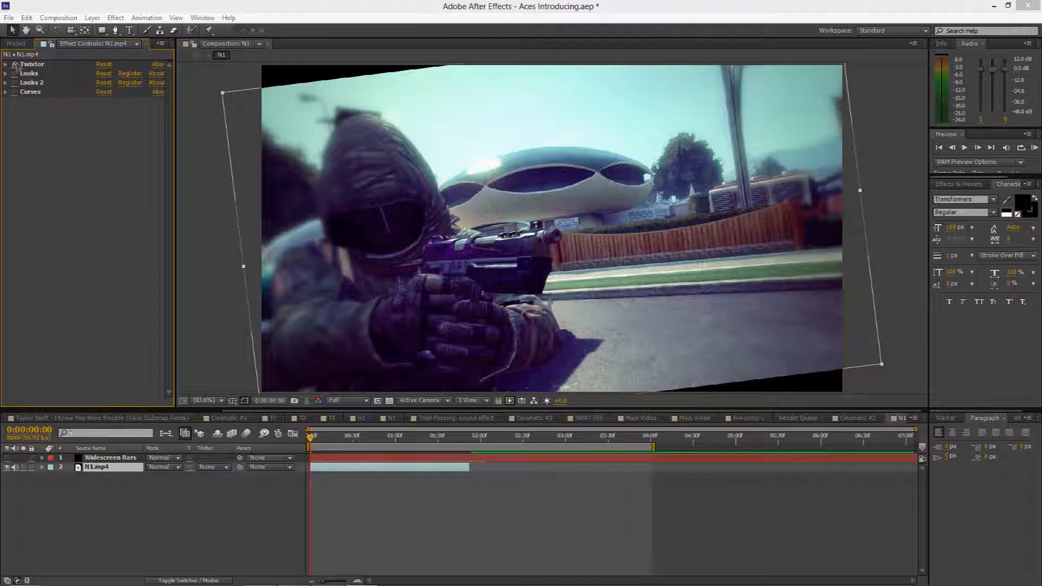
pyautogui.click(15, 65)
pyautogui.click(154, 489)
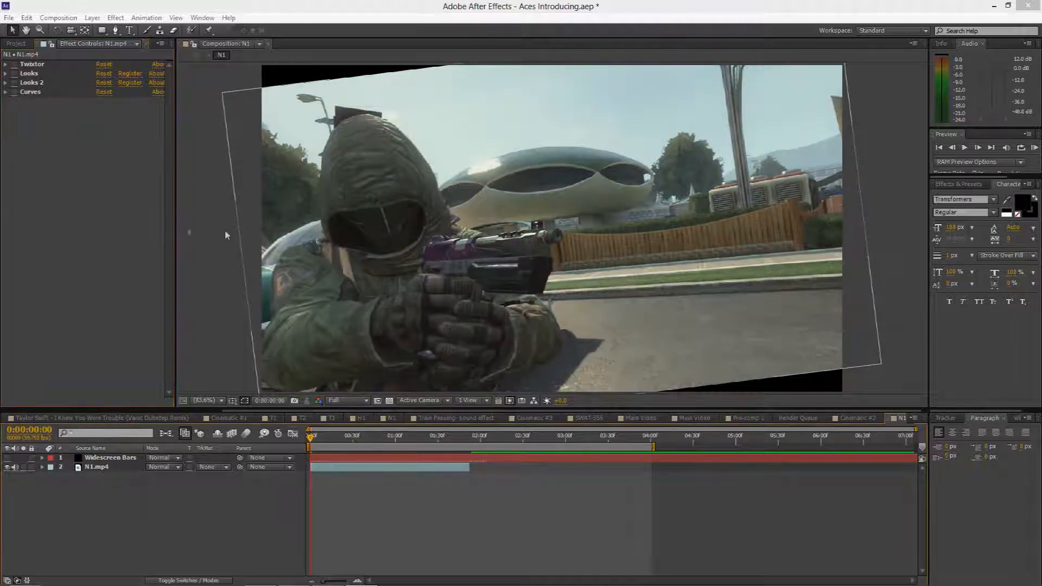
pyautogui.click(7, 458)
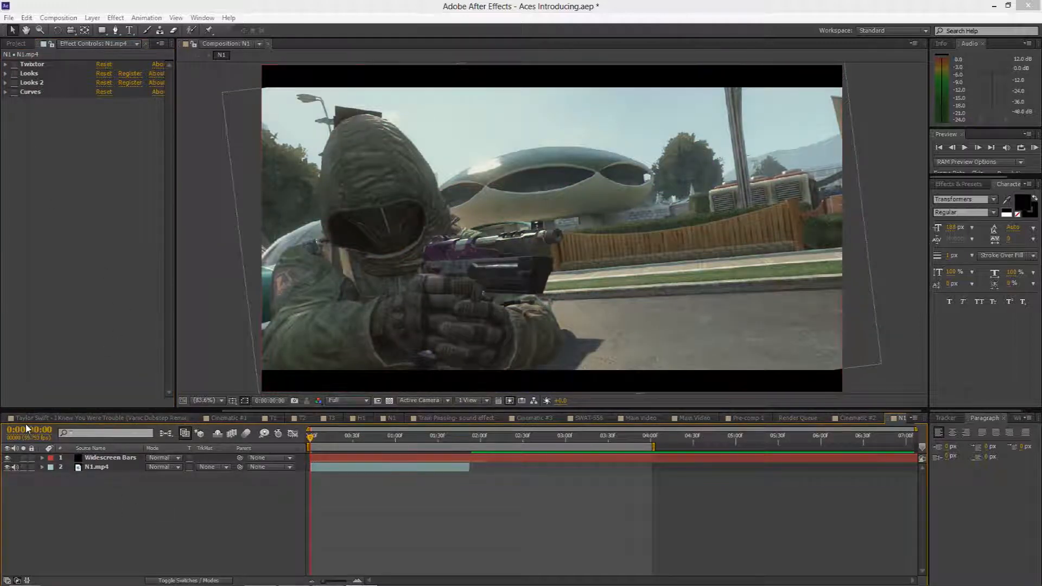
# - Set the rotation of the N1.mp4 layer to 0°
pyautogui.click(95, 468)
pyautogui.press('r')
pyautogui.click(163, 476)
pyautogui.write('0')
pyautogui.click(165, 490)
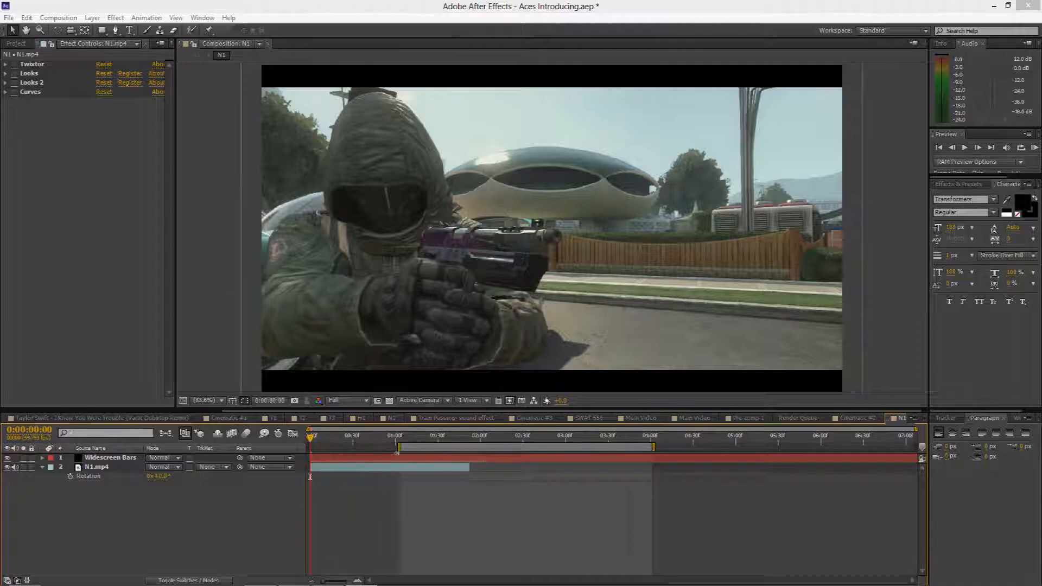
# - Remove the time remapping and the Scale keyframes from the N1.mp4 layer
pyautogui.click(402, 440)
pyautogui.click(488, 439)
pyautogui.moveTo(570, 440); pyautogui.dragTo(432, 446)
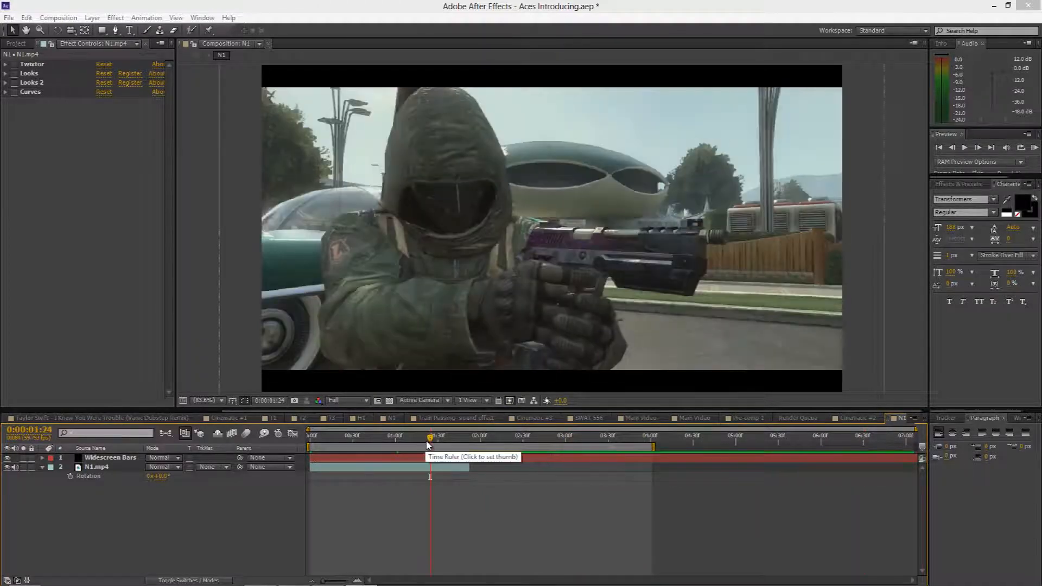
pyautogui.click(85, 468)
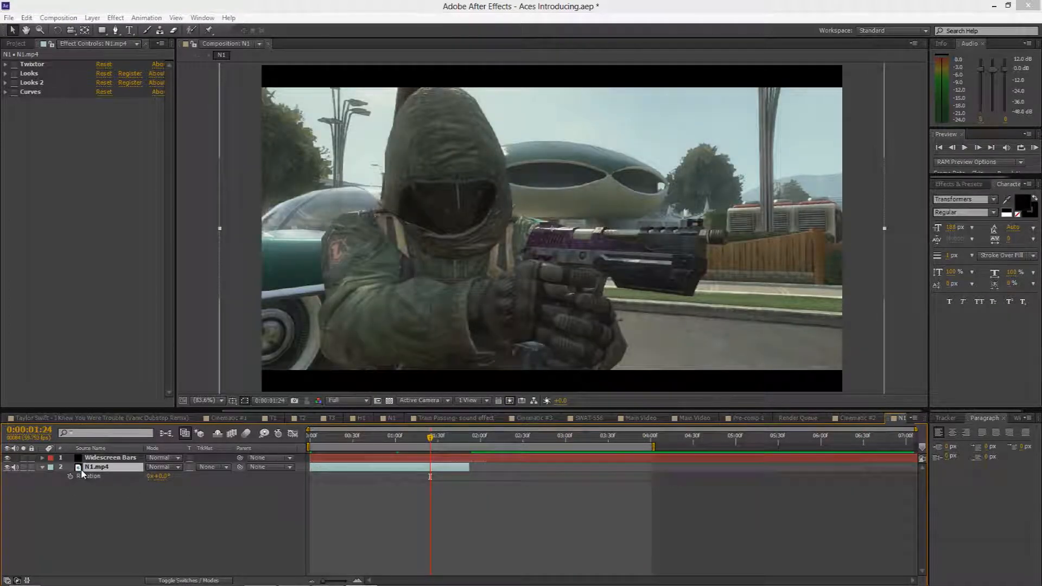
pyautogui.click(42, 467)
pyautogui.click(42, 467)
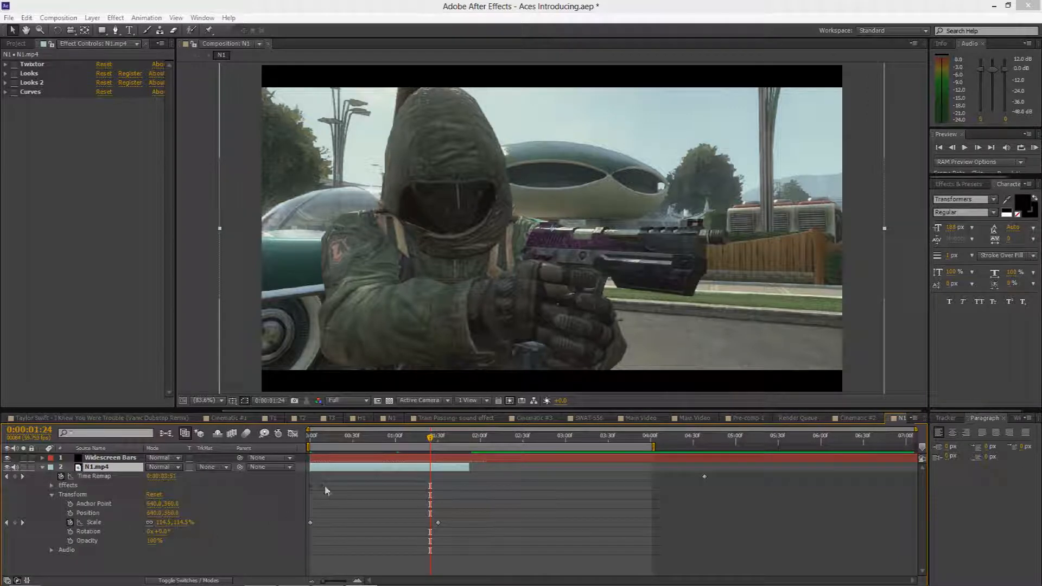
pyautogui.click(106, 476)
pyautogui.press('Delete')
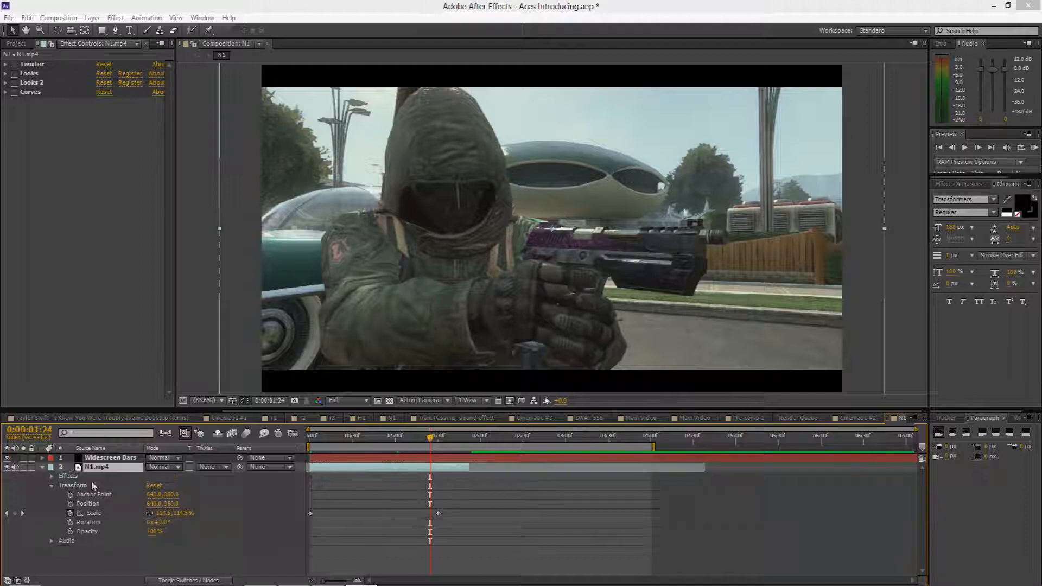
pyautogui.click(81, 514)
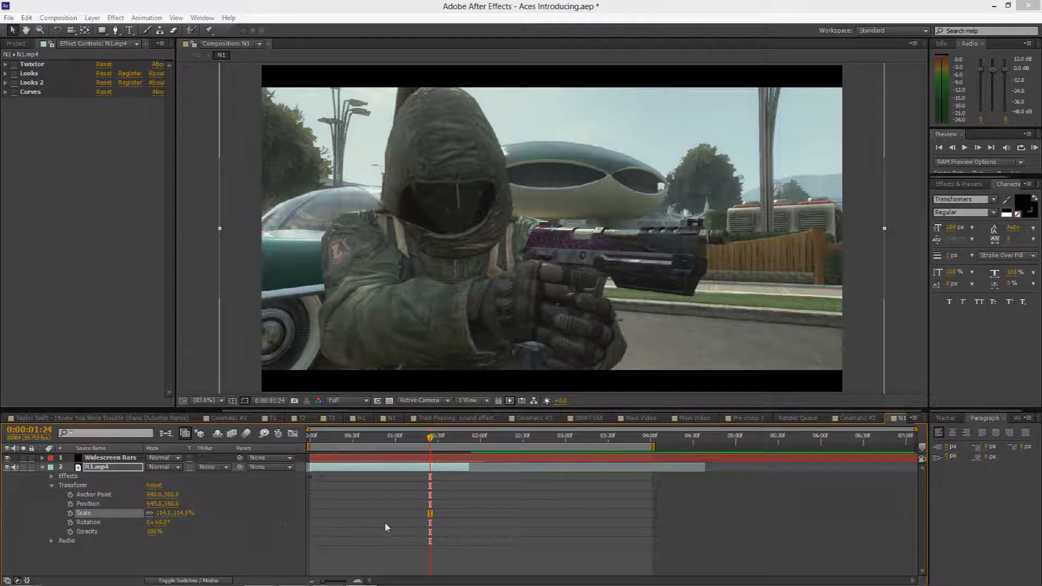
# - Add starting keyframes for Scale and Rotation on N1.mp4 at 0:00:00:00
pyautogui.click(310, 436)
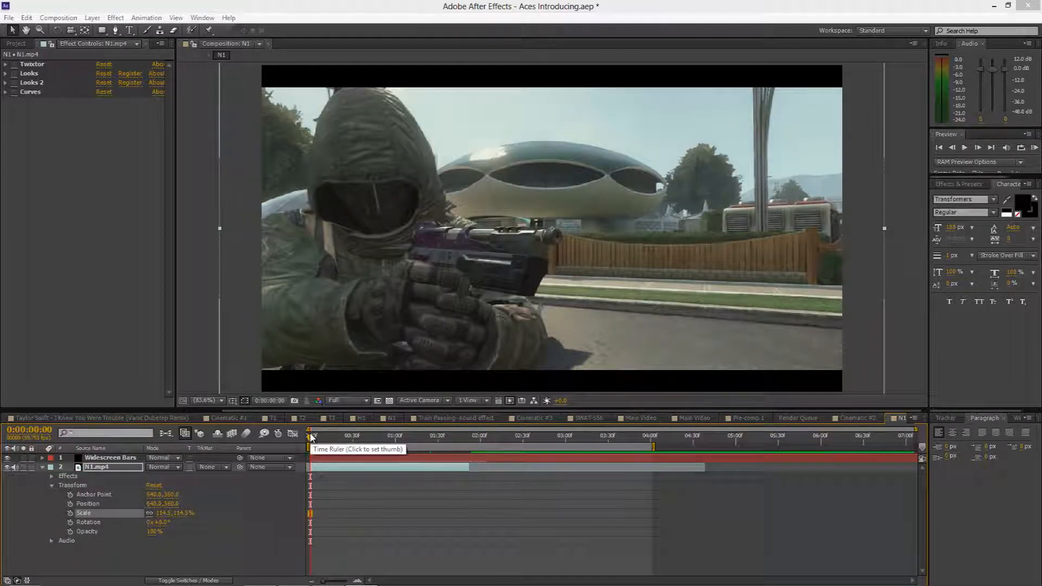
pyautogui.moveTo(312, 437); pyautogui.dragTo(340, 437)
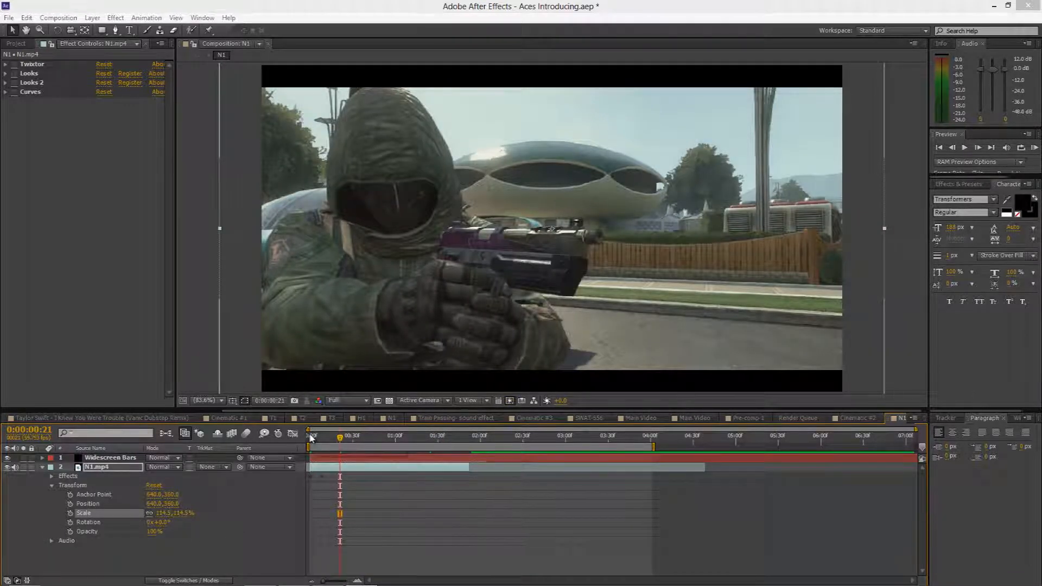
pyautogui.click(310, 437)
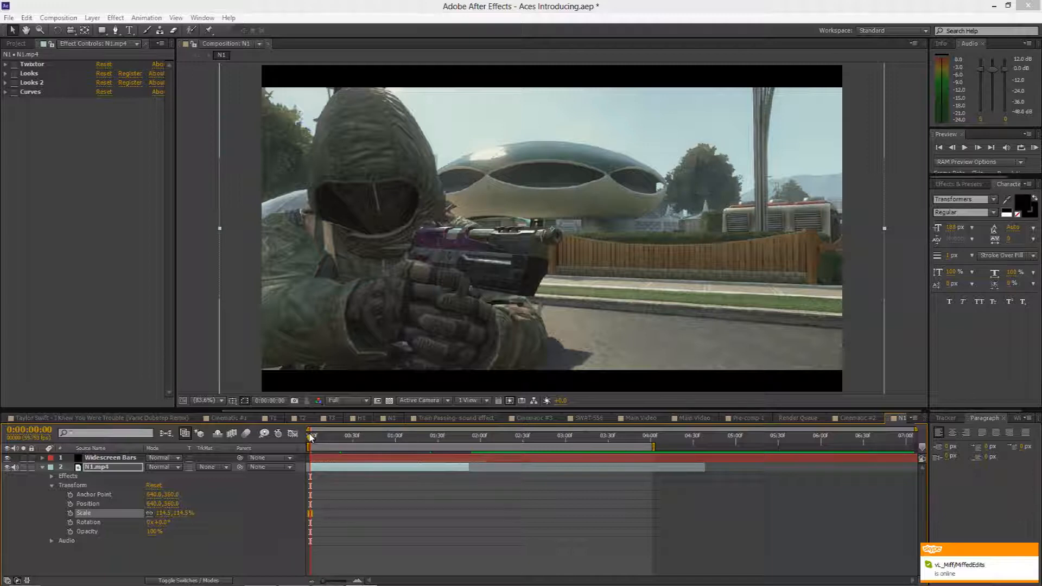
pyautogui.click(70, 514)
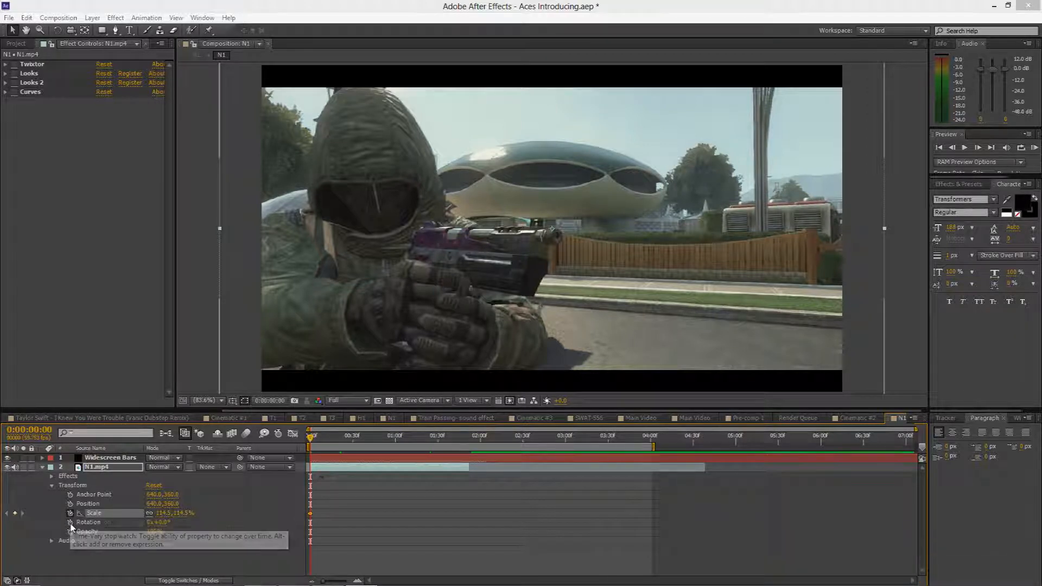
pyautogui.click(70, 523)
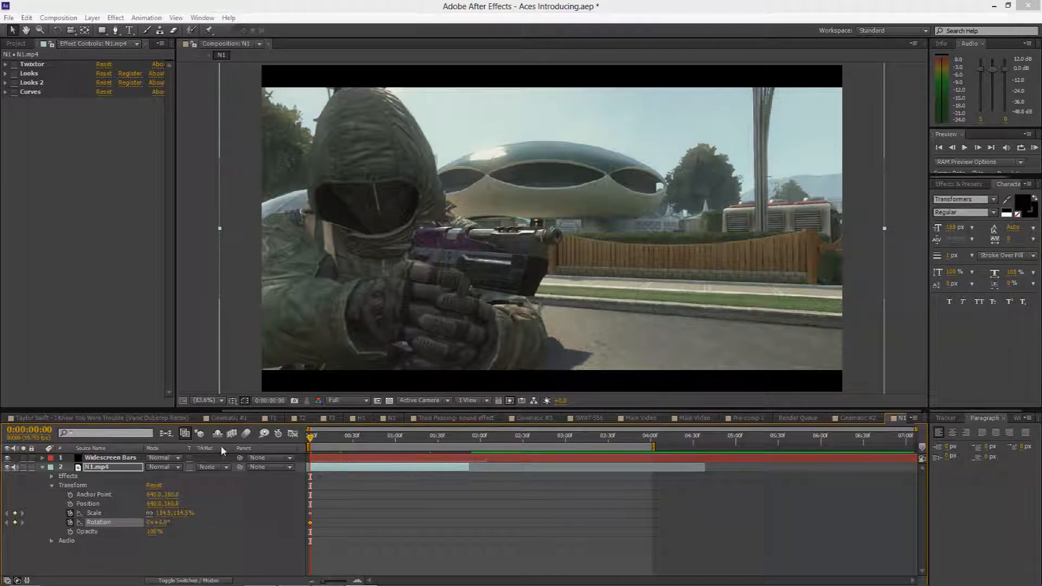
# - Try a Scale of 100% on N1.mp4 at the first frame, then settle on 114%
pyautogui.click(161, 513)
pyautogui.write('100')
pyautogui.press('Return')
pyautogui.click(163, 513)
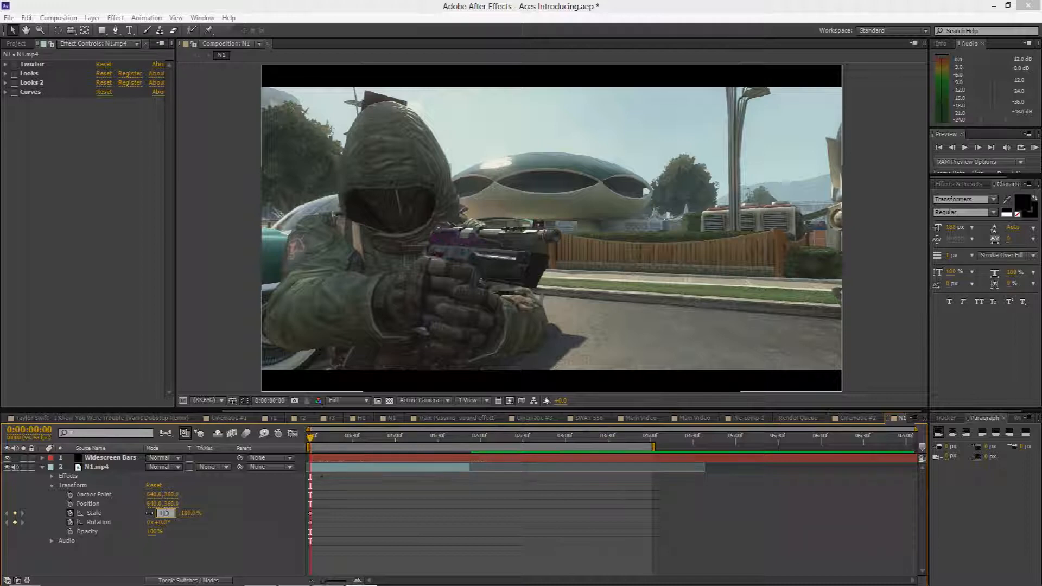
pyautogui.press('Return')
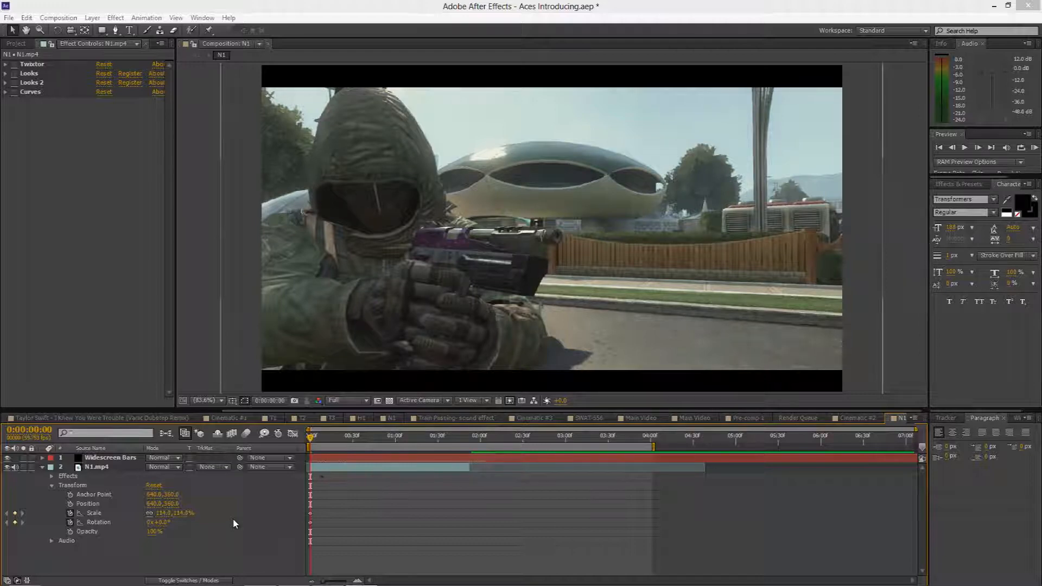
# - Add a Rotation keyframe of -8° to the N1.mp4 layer at 0:00:00:52
pyautogui.click(395, 436)
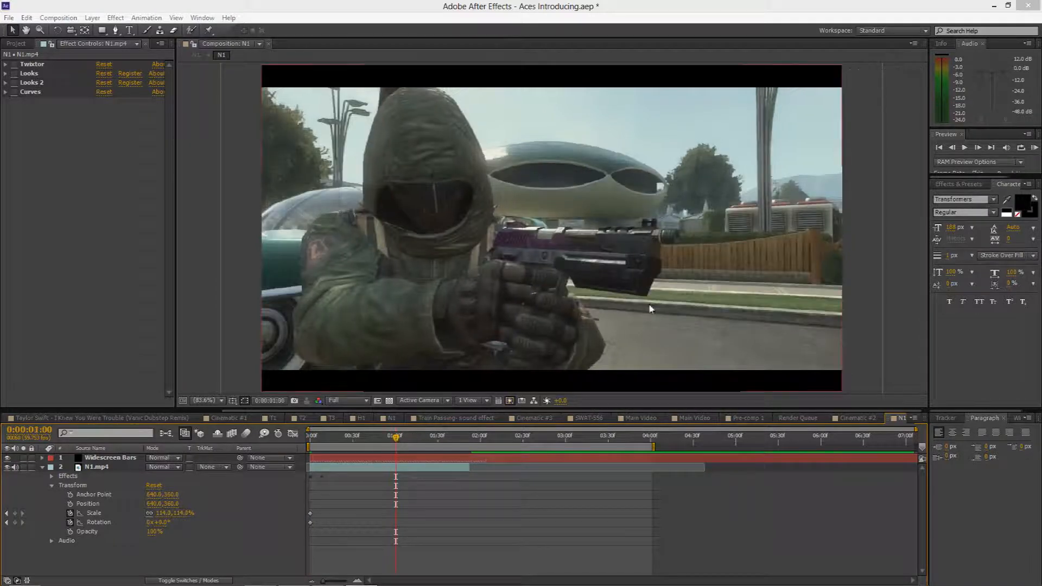
pyautogui.click(953, 148)
pyautogui.click(952, 148)
pyautogui.click(952, 149)
pyautogui.click(952, 148)
pyautogui.click(952, 149)
pyautogui.click(953, 149)
pyautogui.click(952, 149)
pyautogui.click(952, 148)
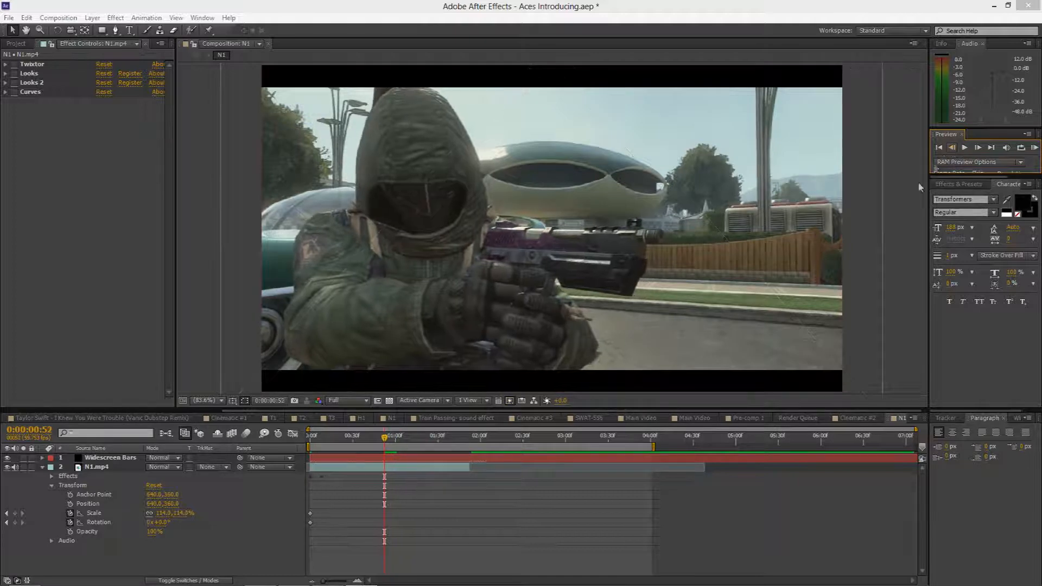
pyautogui.click(163, 514)
pyautogui.click(164, 522)
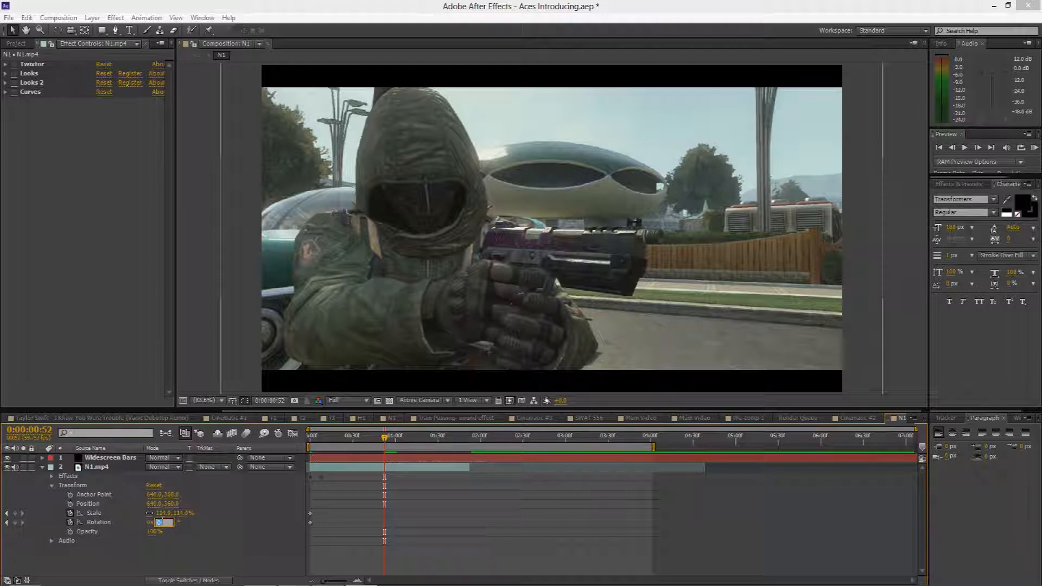
pyautogui.write('-8')
pyautogui.press('Return')
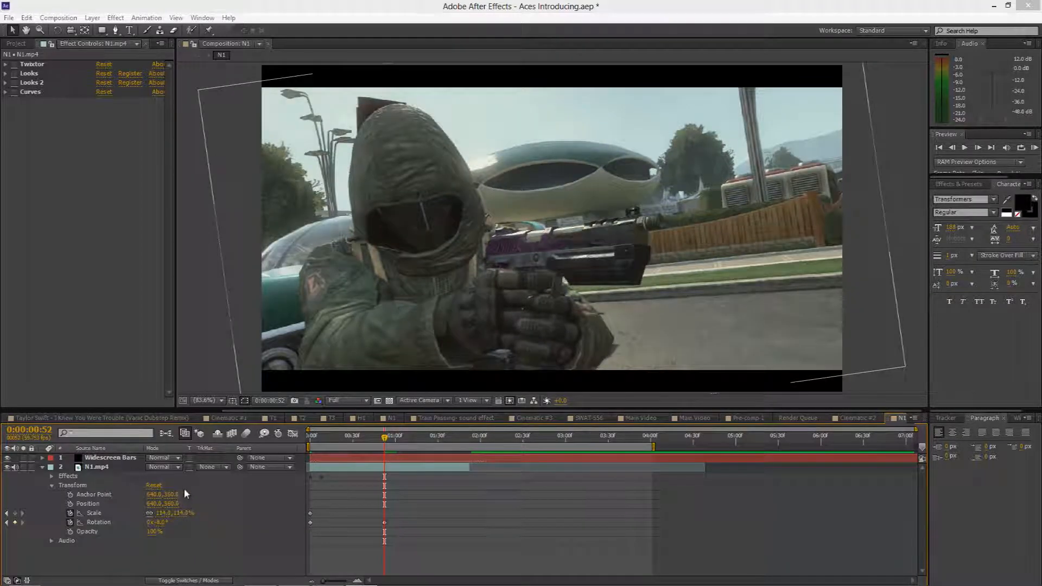
# - Set the starting Scale keyframe of N1.mp4 at 0:00:00:00 to 100%
pyautogui.click(312, 437)
pyautogui.click(163, 513)
pyautogui.write('100')
pyautogui.press('Return')
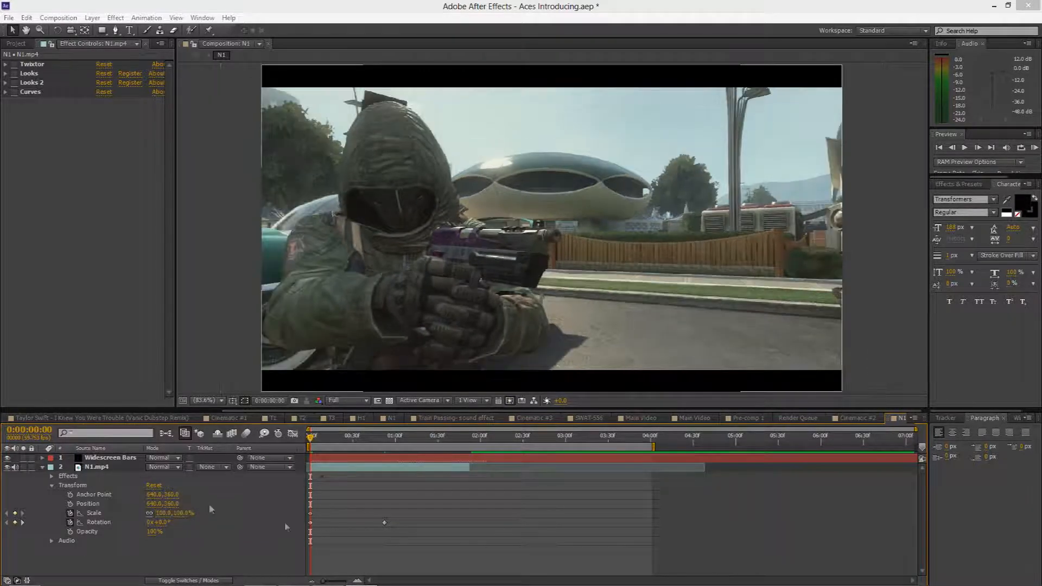
# - Add a Scale keyframe of 114% to N1.mp4 at 0:00:00:52, in line with the second Rotation keyframe
pyautogui.moveTo(311, 439); pyautogui.dragTo(384, 445)
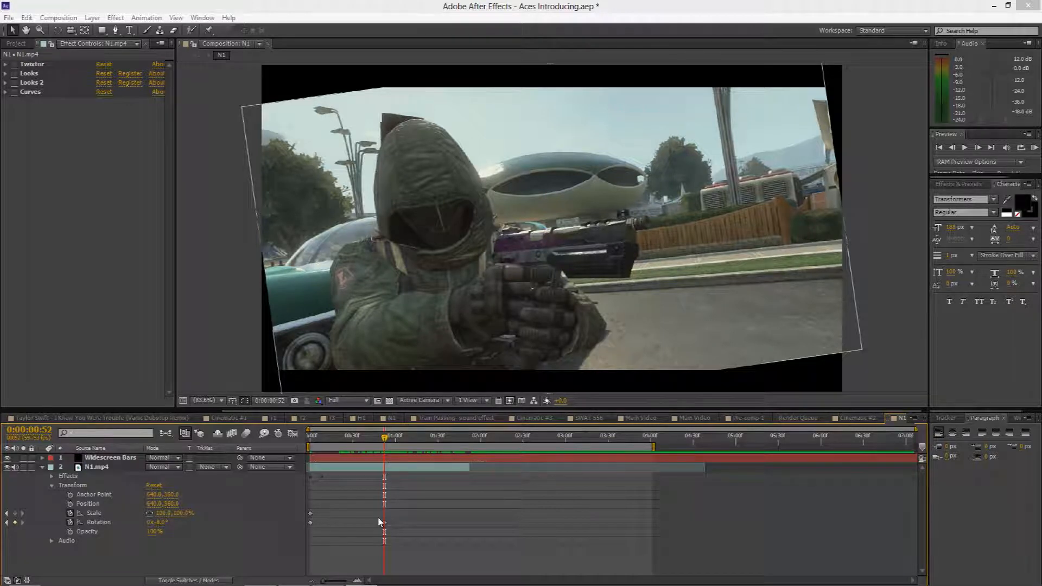
pyautogui.click(165, 512)
pyautogui.write('114')
pyautogui.press('Return')
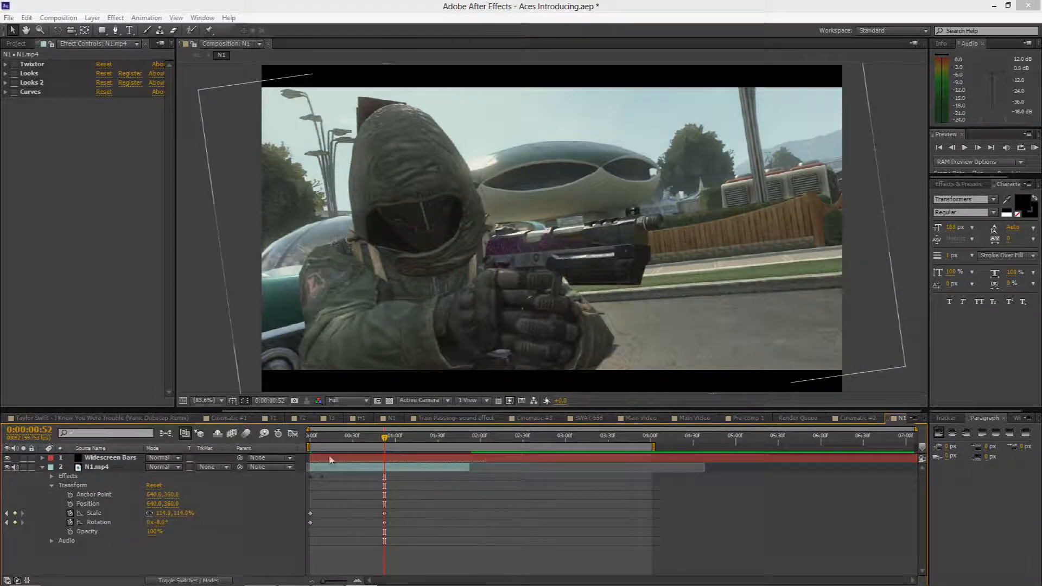
# - Add keyframes to N1.mp4 at 0:00:01:51 with Scale at 100% and Rotation at 0°
pyautogui.click(310, 437)
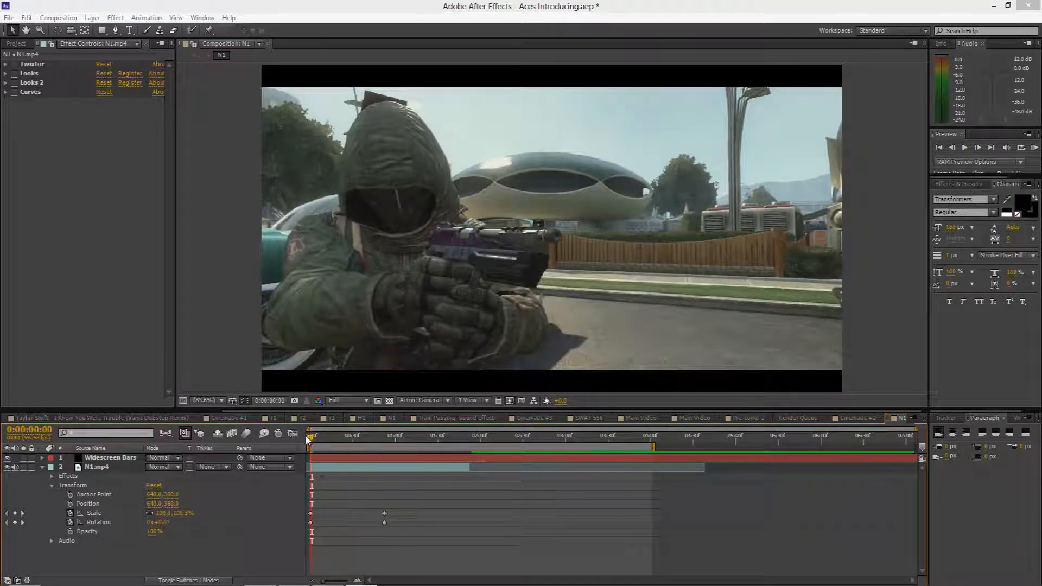
pyautogui.moveTo(310, 439); pyautogui.dragTo(383, 450)
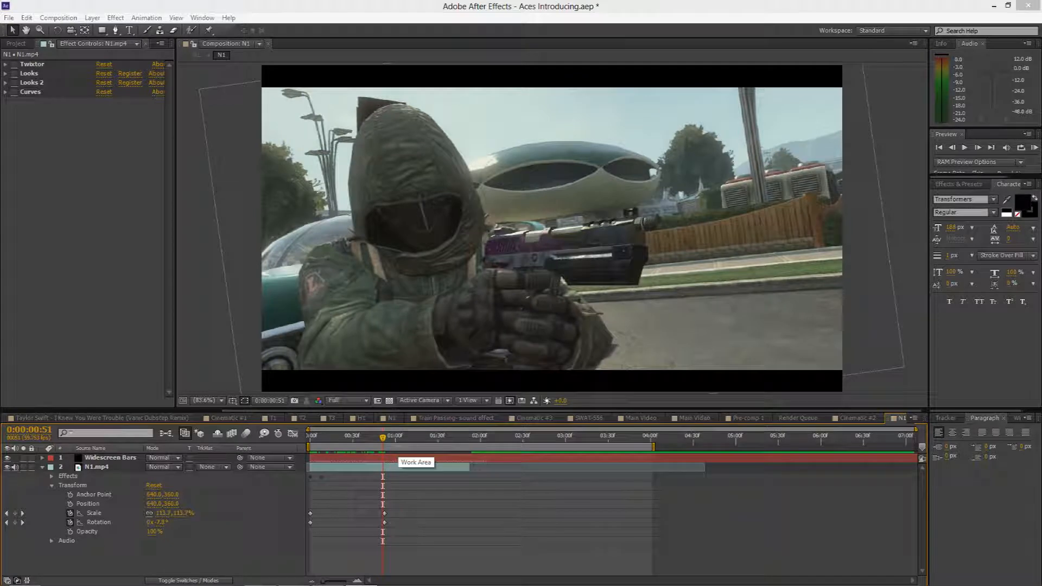
pyautogui.moveTo(383, 450); pyautogui.dragTo(468, 448)
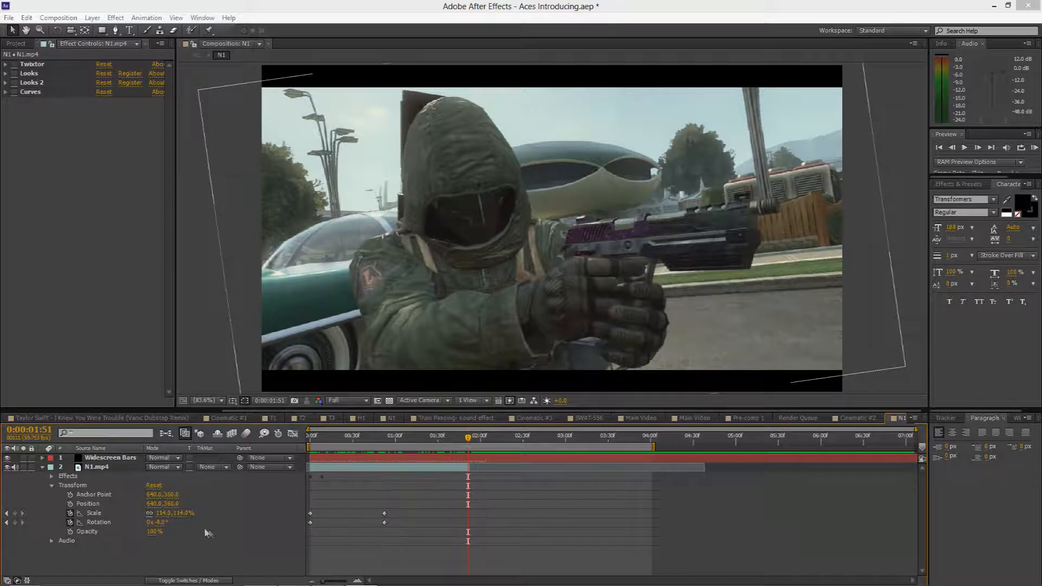
pyautogui.click(164, 513)
pyautogui.write('100')
pyautogui.press('Tab')
pyautogui.press('Tab')
pyautogui.press('Tab')
pyautogui.write('0')
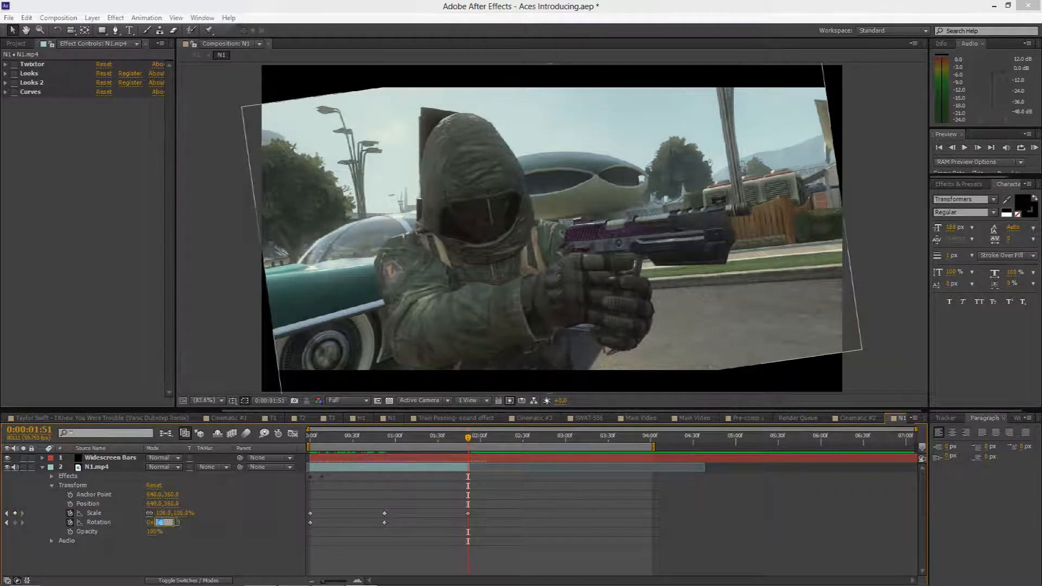
pyautogui.press('Return')
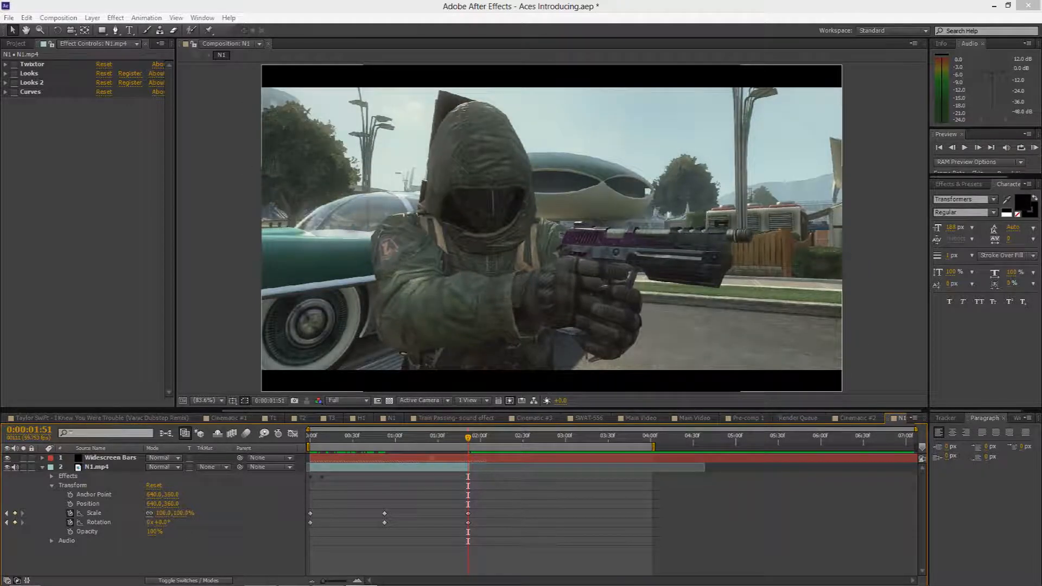
# - Review the Scale and Rotation animation of N1.mp4 from the first keyframe through the last
pyautogui.click(311, 437)
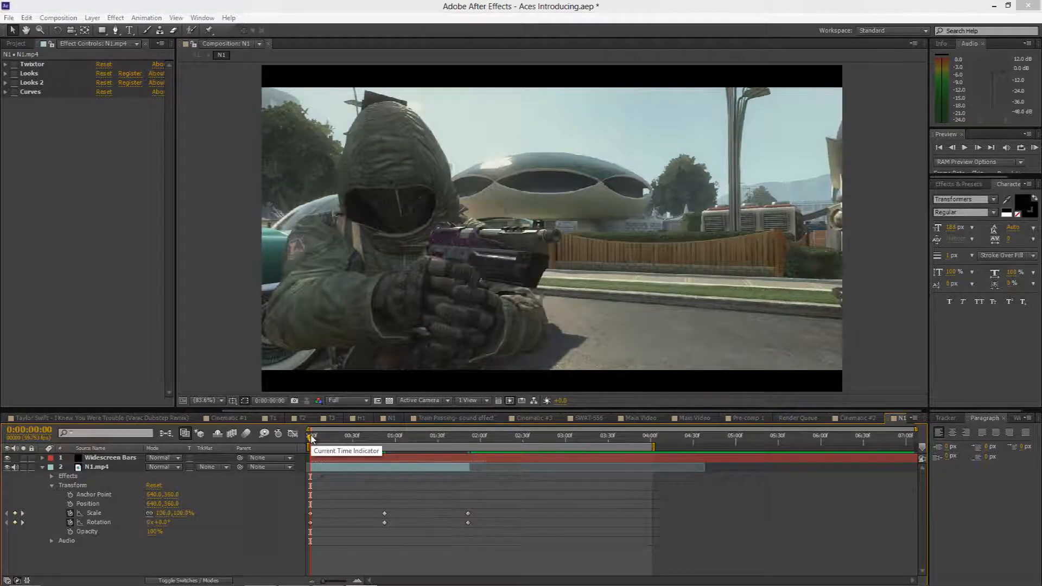
pyautogui.moveTo(311, 437); pyautogui.dragTo(387, 446)
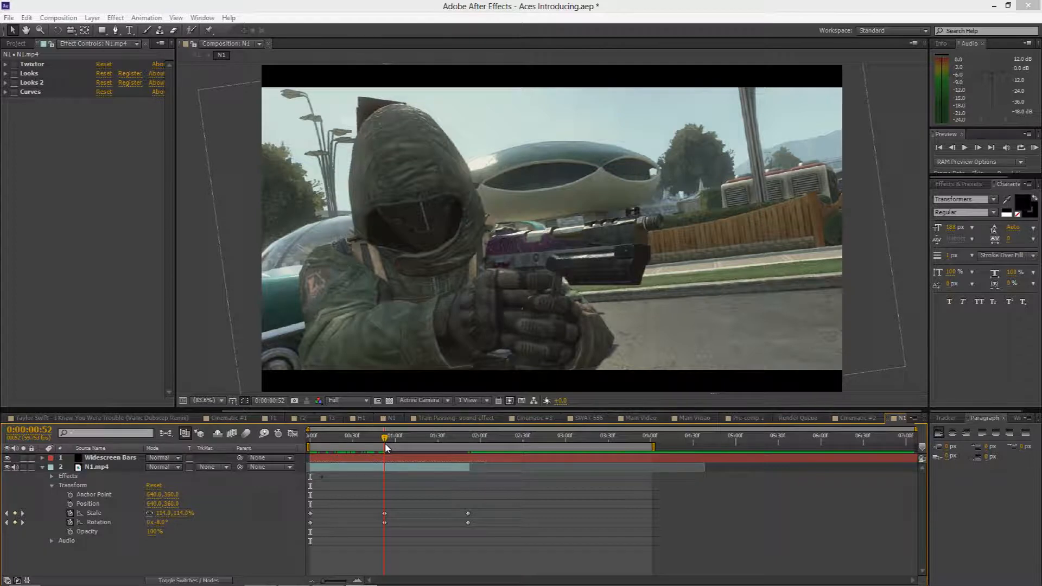
pyautogui.moveTo(401, 450); pyautogui.dragTo(472, 453)
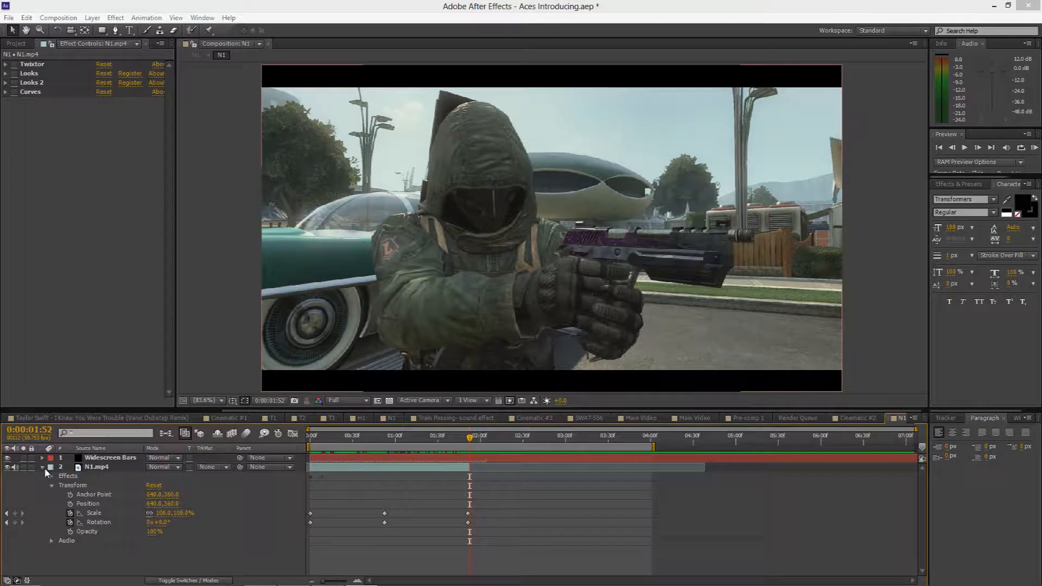
pyautogui.click(311, 441)
pyautogui.click(397, 442)
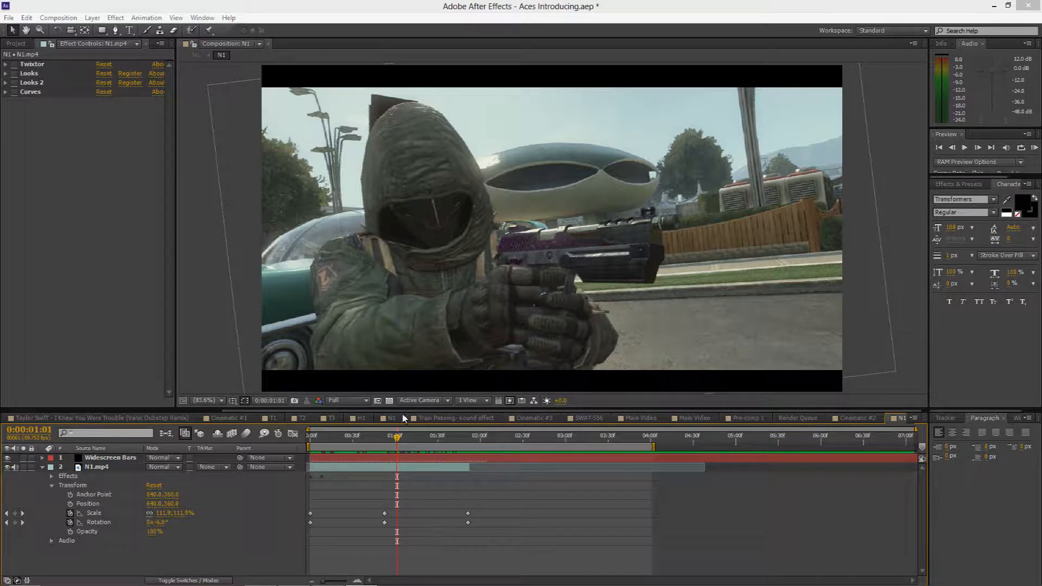
# - Enable the Curves, Looks 2, Looks and Twixtor effects on the N1.mp4 layer
pyautogui.click(12, 93)
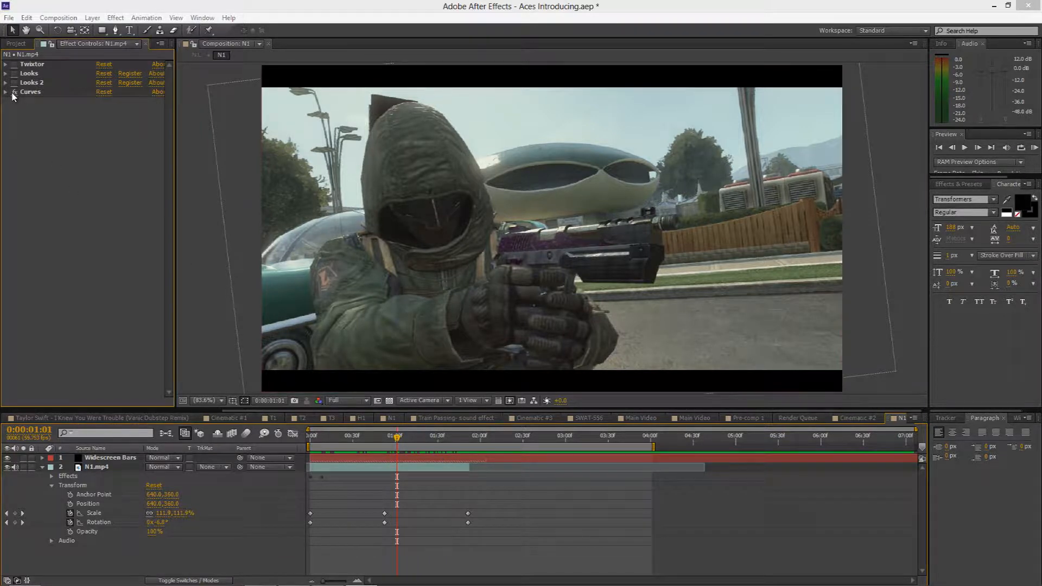
pyautogui.click(13, 83)
pyautogui.click(12, 74)
pyautogui.click(11, 66)
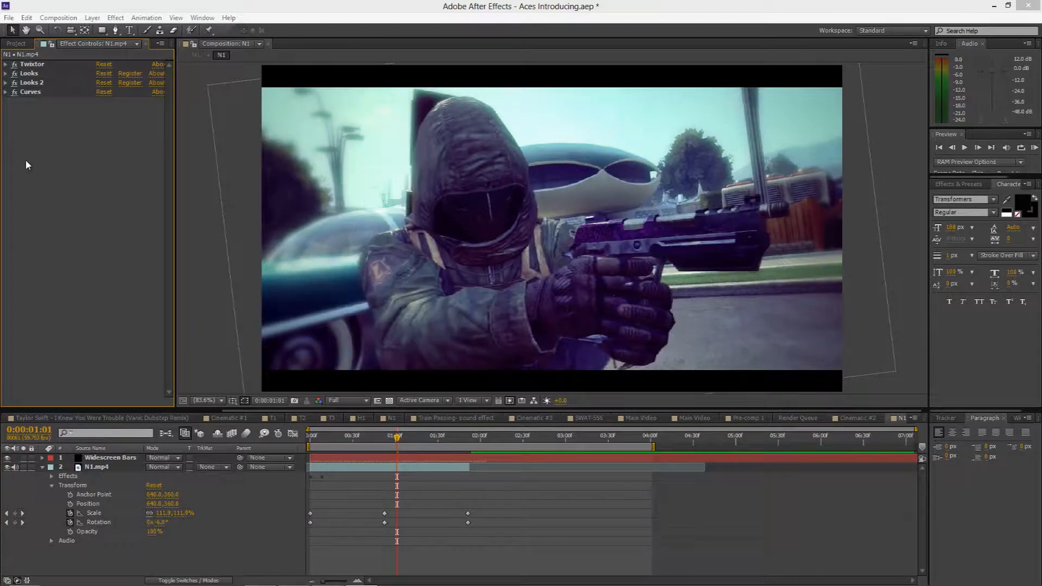